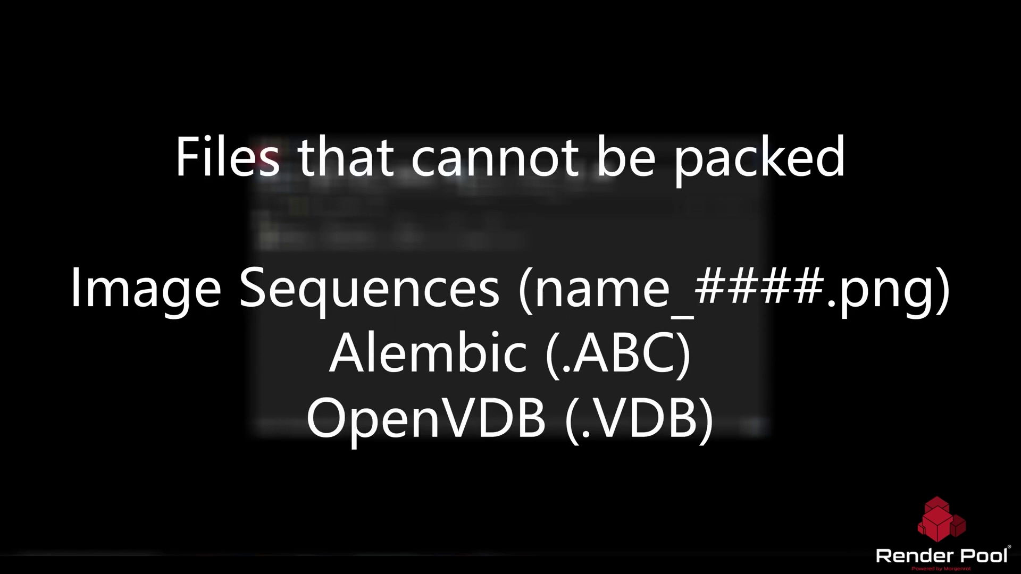
- Cut piazza_cache.abc from C:\tmp and paste it into the Cardemo_Prj cache folder
right_click(292, 235)
click(310, 244)
right_click(310, 244)
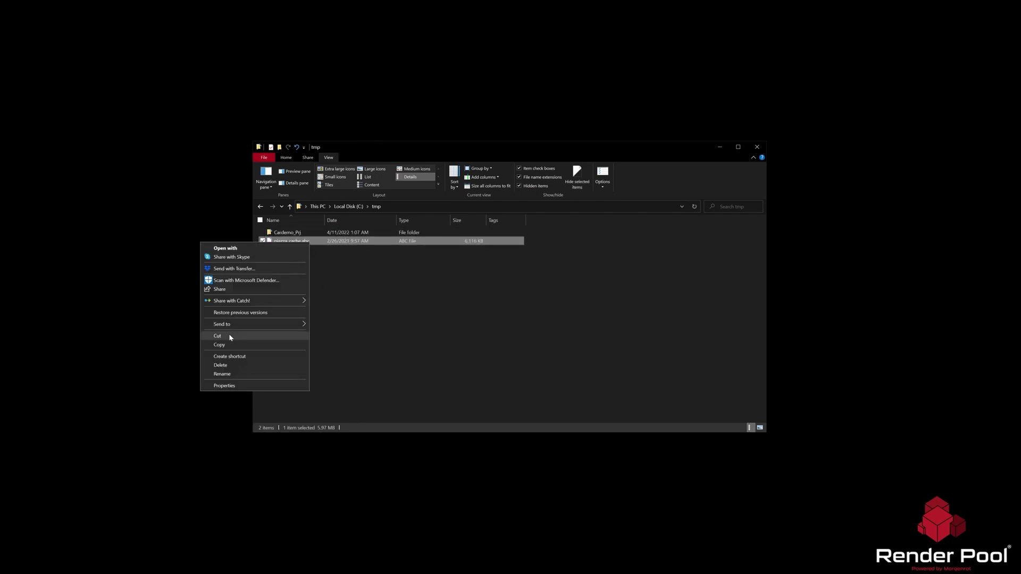
click(286, 238)
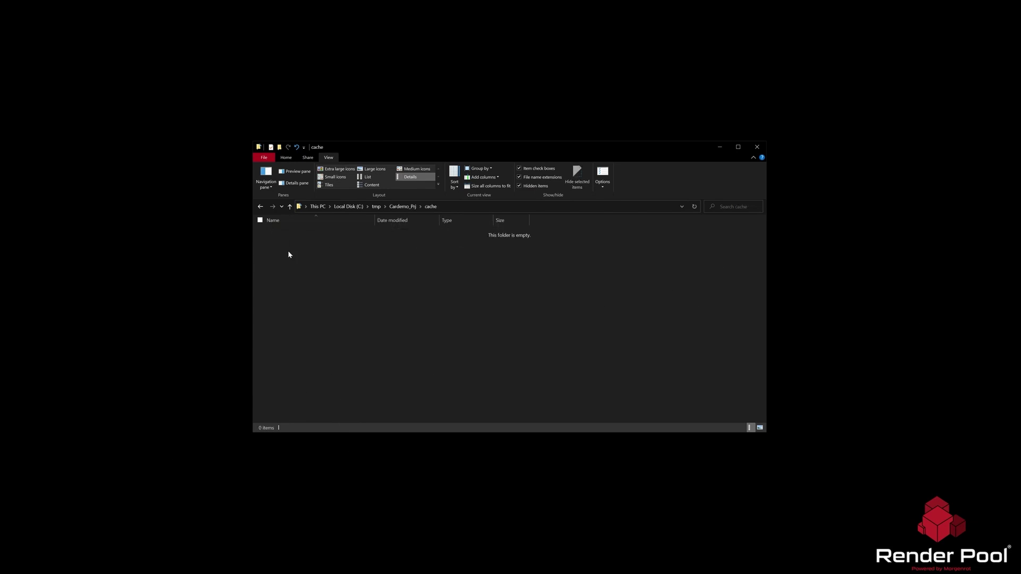
right_click(283, 257)
click(311, 326)
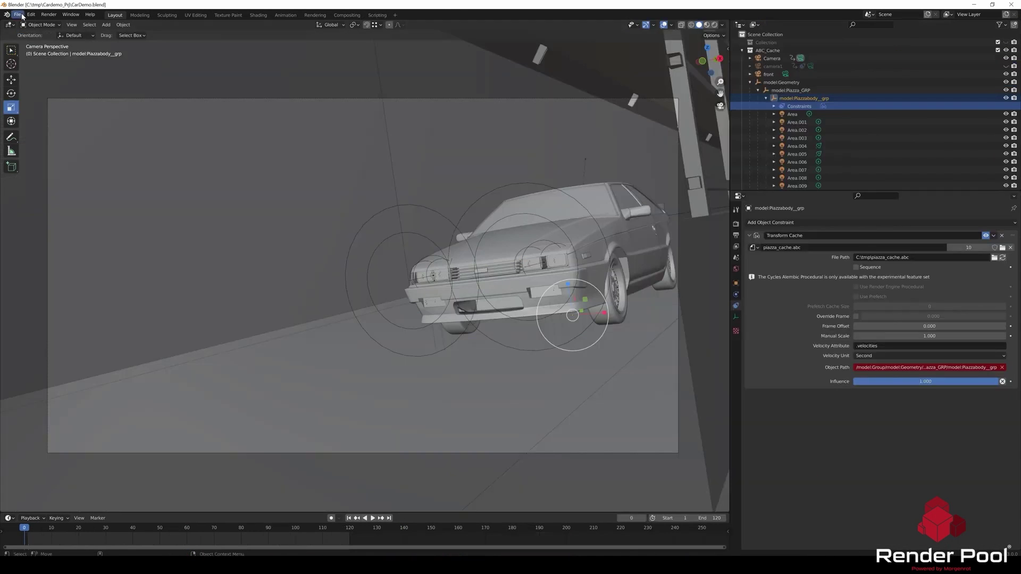
- Relink the missing Alembic cache with Find Missing Files on the project folder
click(18, 14)
mouse_move(47, 141)
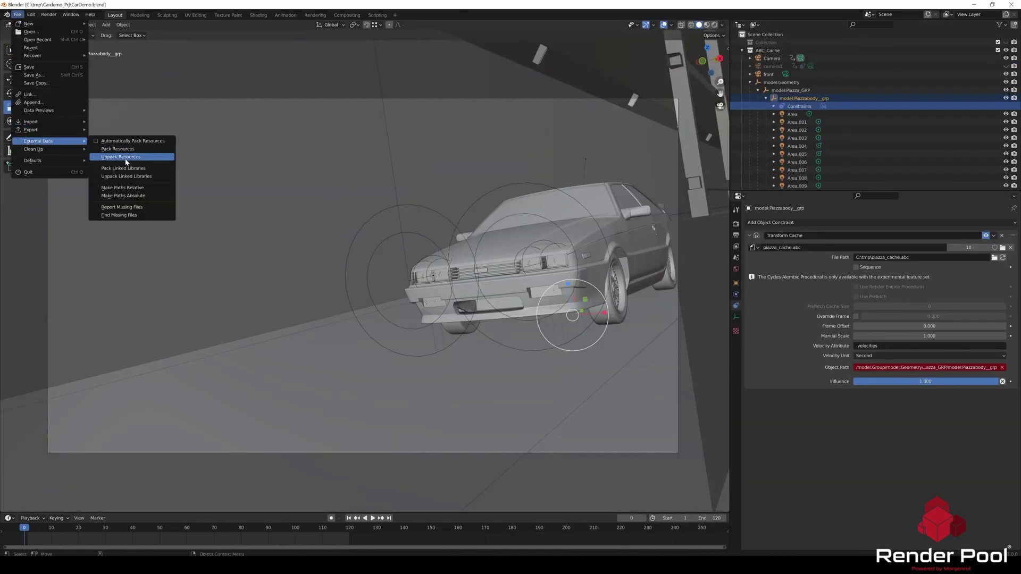
click(124, 215)
click(632, 394)
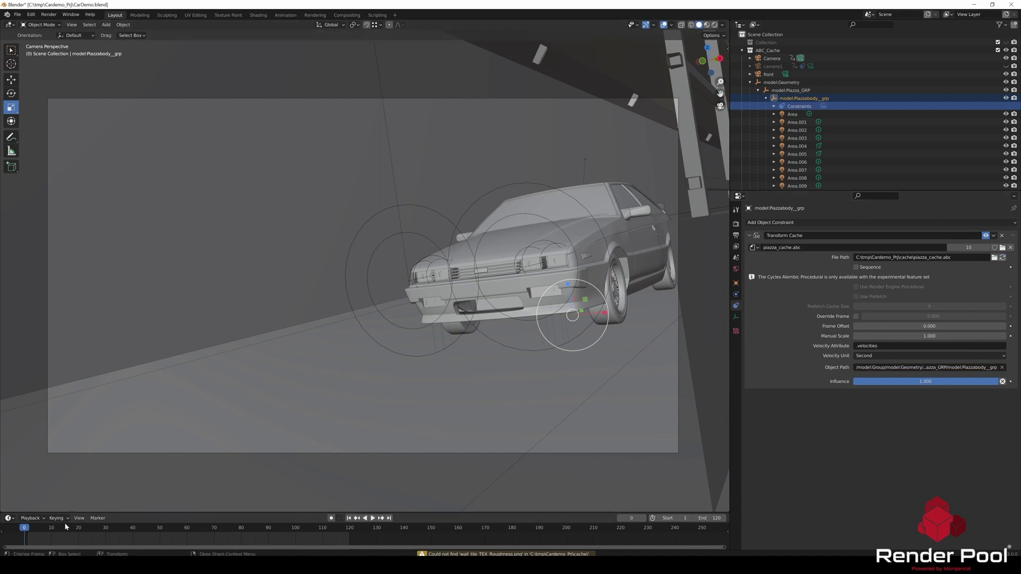
- Rewind the timeline to frame 1 and make all external file paths relative
drag(65, 527, 27, 528)
click(18, 14)
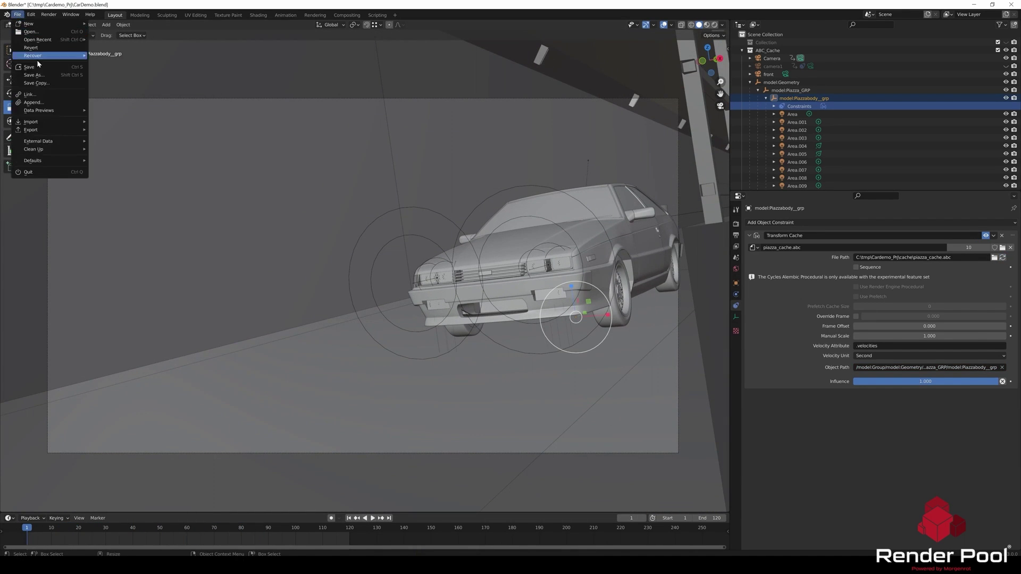
mouse_move(80, 141)
click(136, 190)
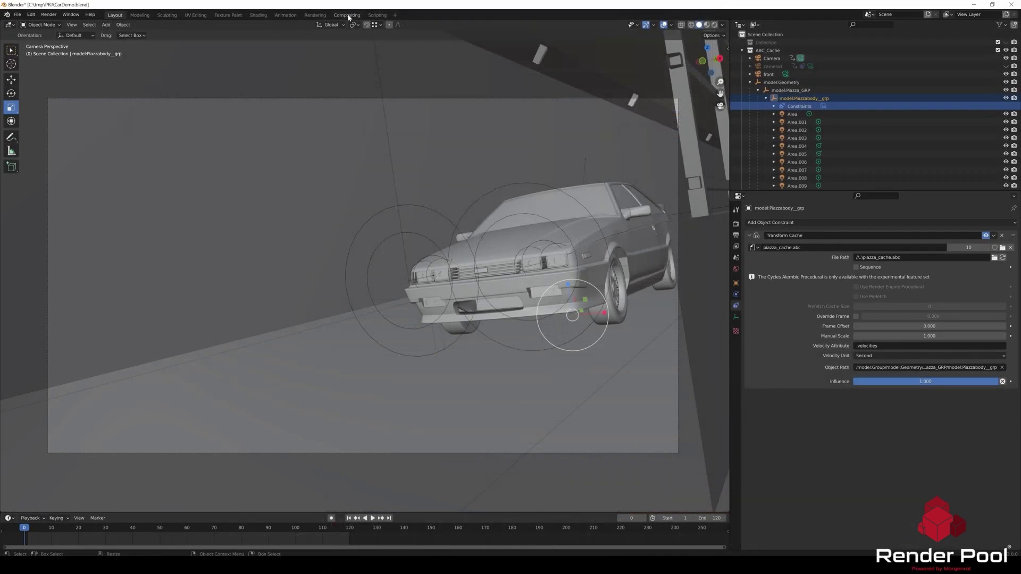
- In the Compositing workspace, move the Viewer node up and reposition the File Output node
click(346, 16)
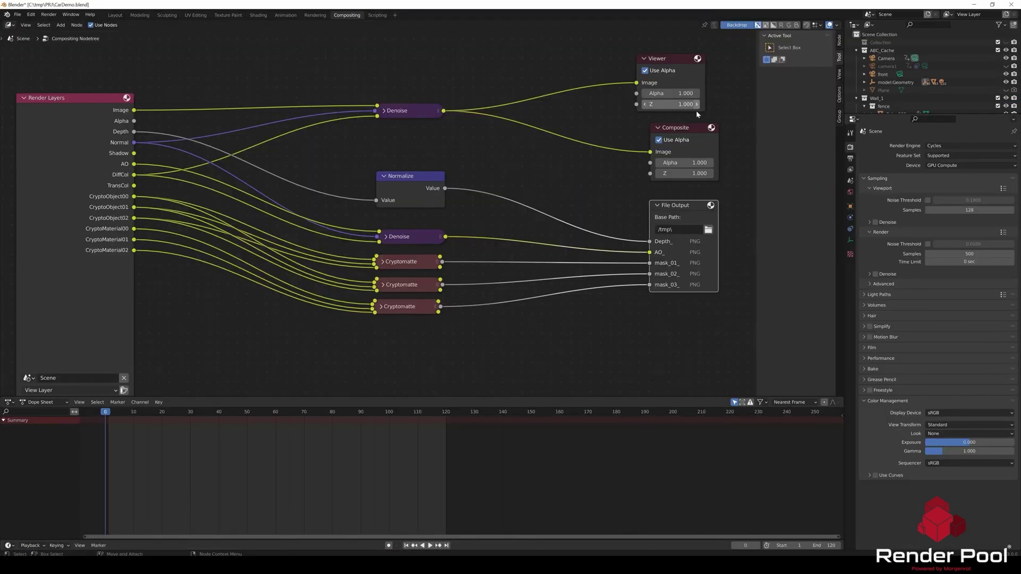
drag(693, 109, 627, 10)
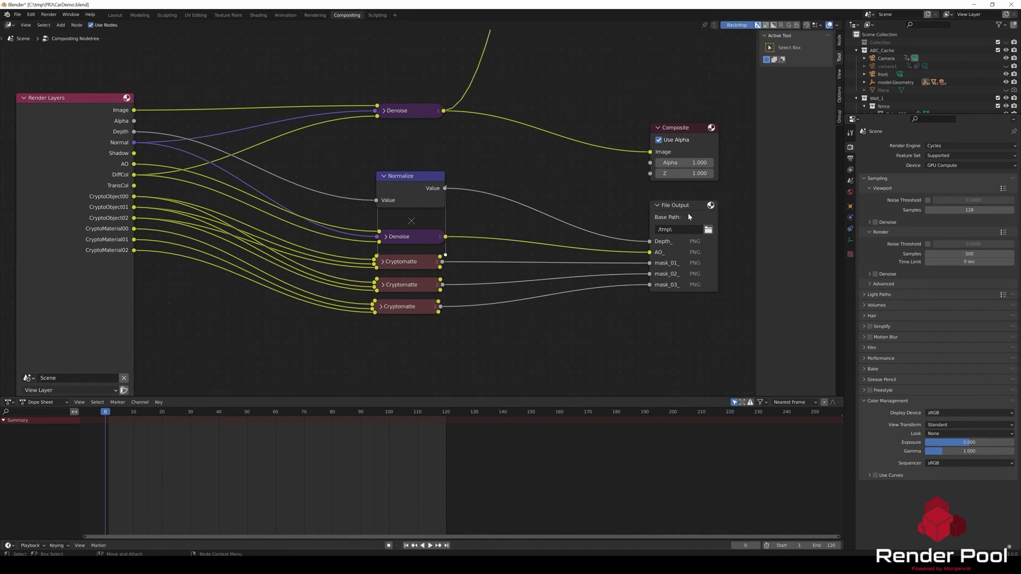
drag(689, 217, 663, 226)
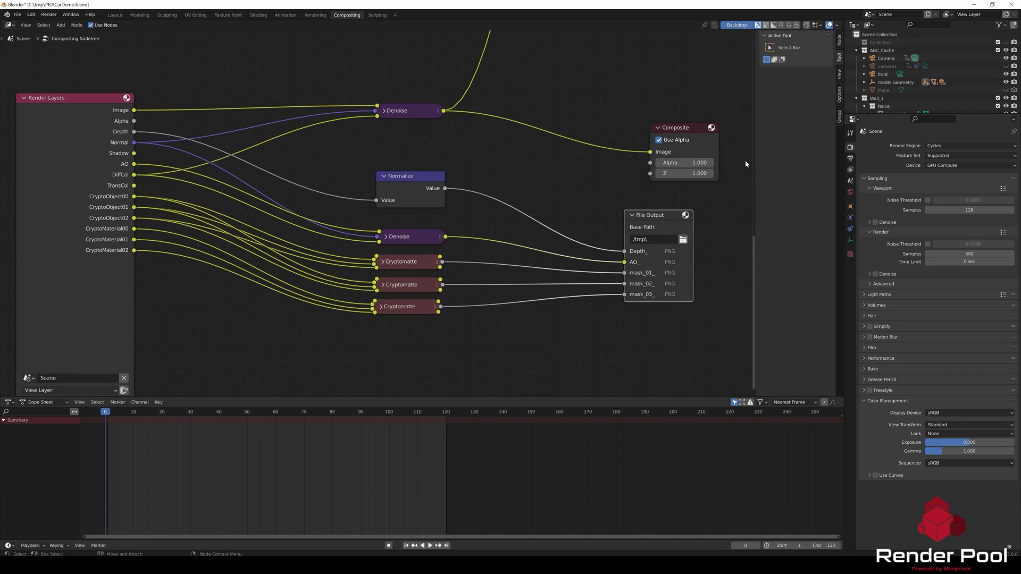
drag(676, 272, 703, 273)
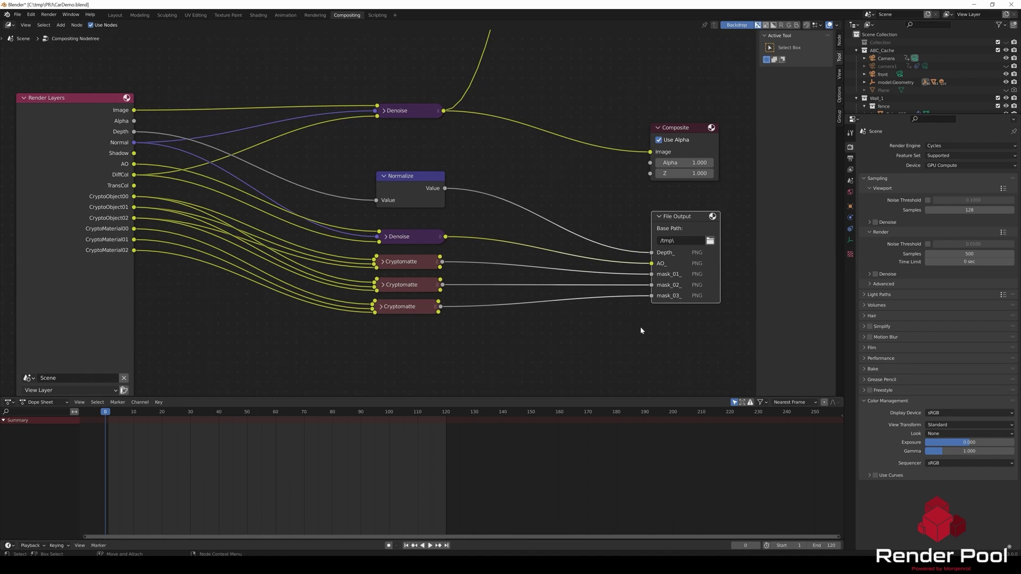
- Compress the cache folder and CarDemo.blend in the PRJ folder into a zipped folder
mouse_move(266, 566)
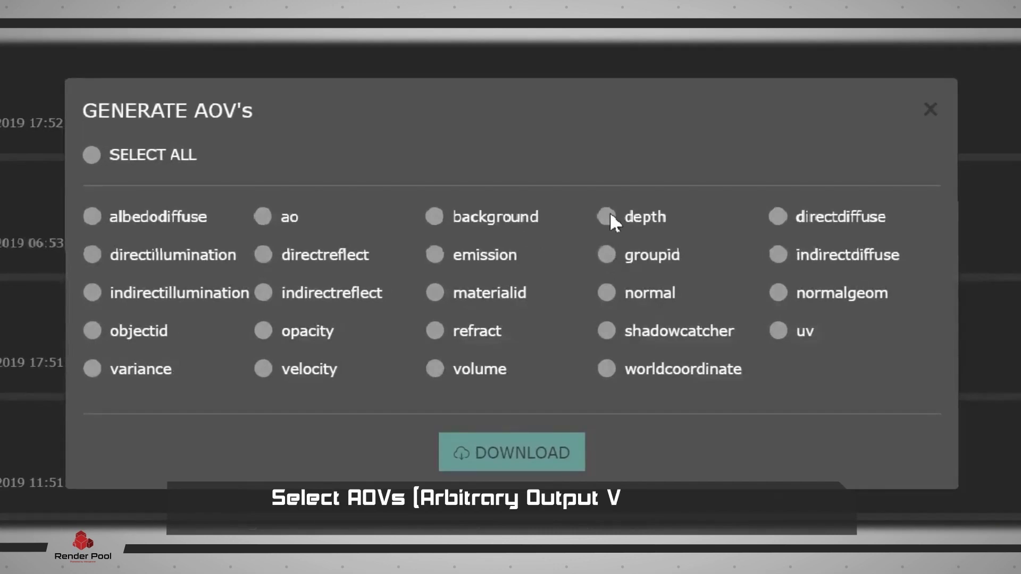
click(608, 216)
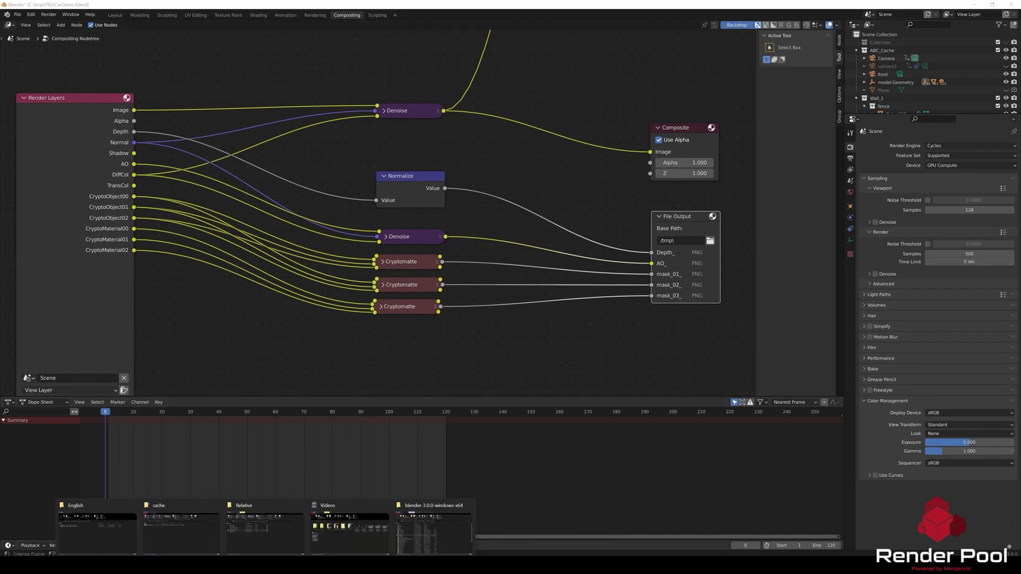
click(180, 529)
click(394, 206)
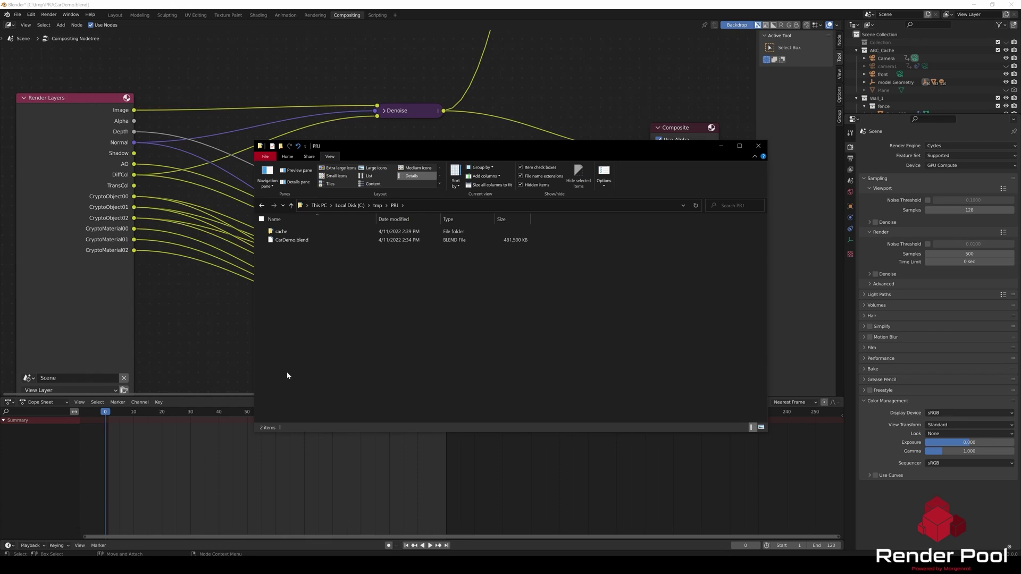
drag(307, 222, 292, 280)
right_click(285, 233)
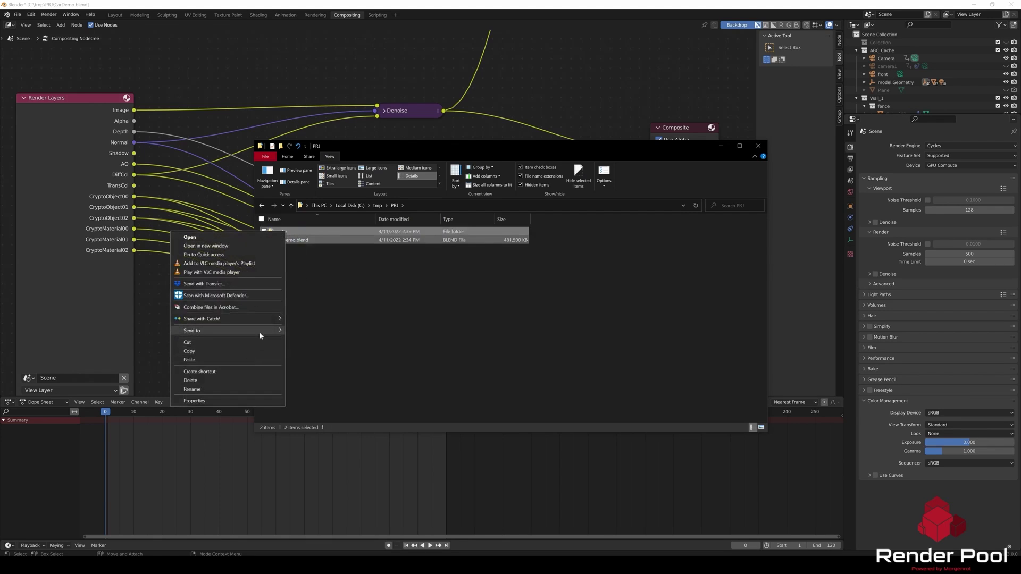
mouse_move(259, 331)
click(356, 340)
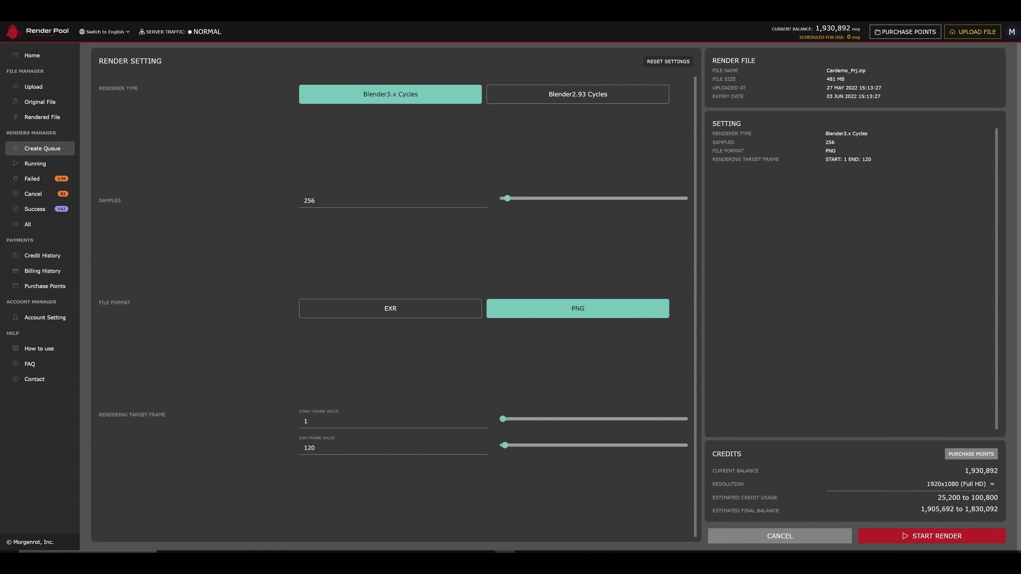
- Keep the 1920x1080 Full HD resolution and start the render
click(962, 484)
click(912, 497)
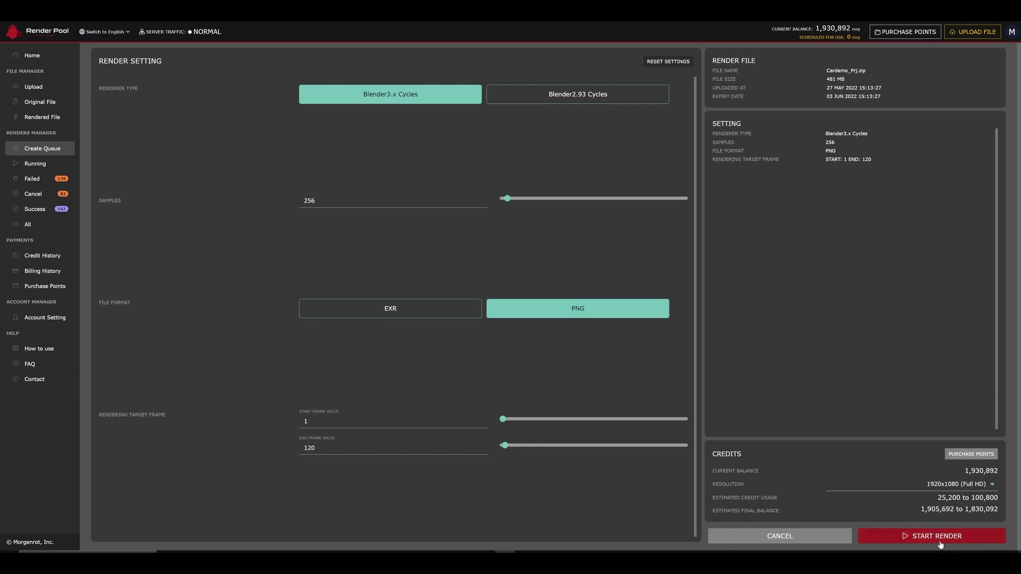
click(940, 537)
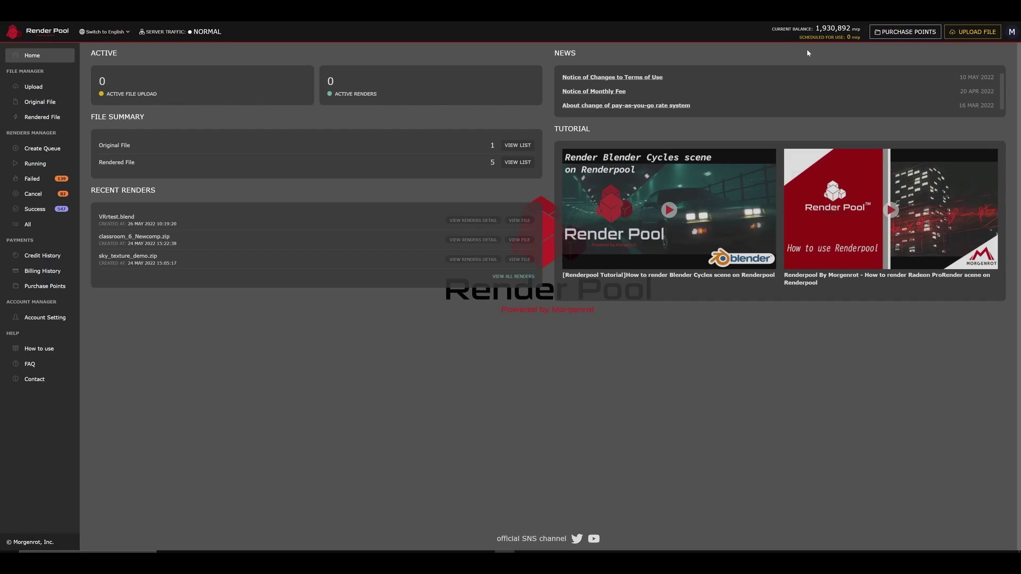
click(892, 33)
- Upload Cardemo_Prj.zip through Browse Files and proceed to its render settings
click(41, 87)
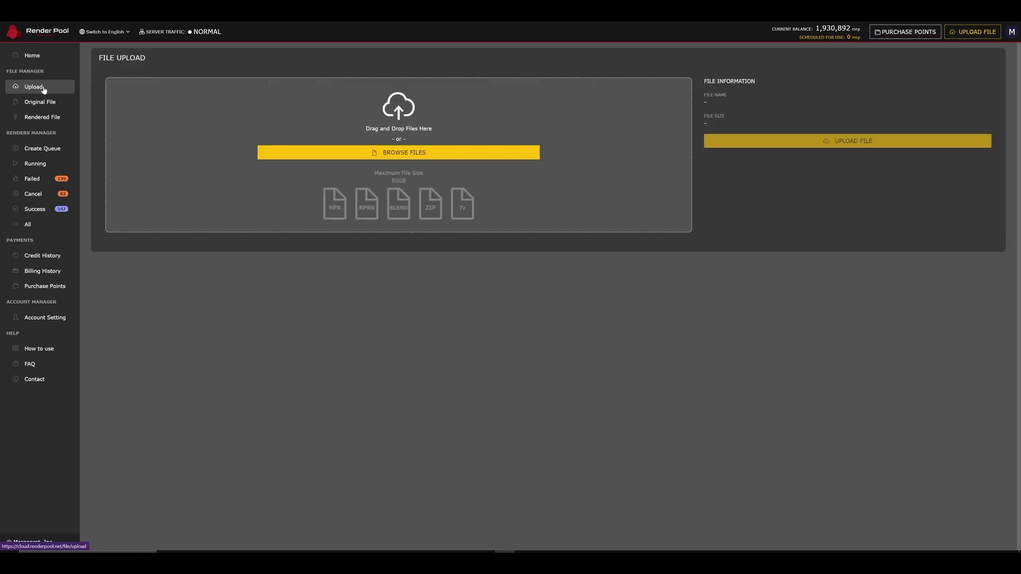
click(387, 153)
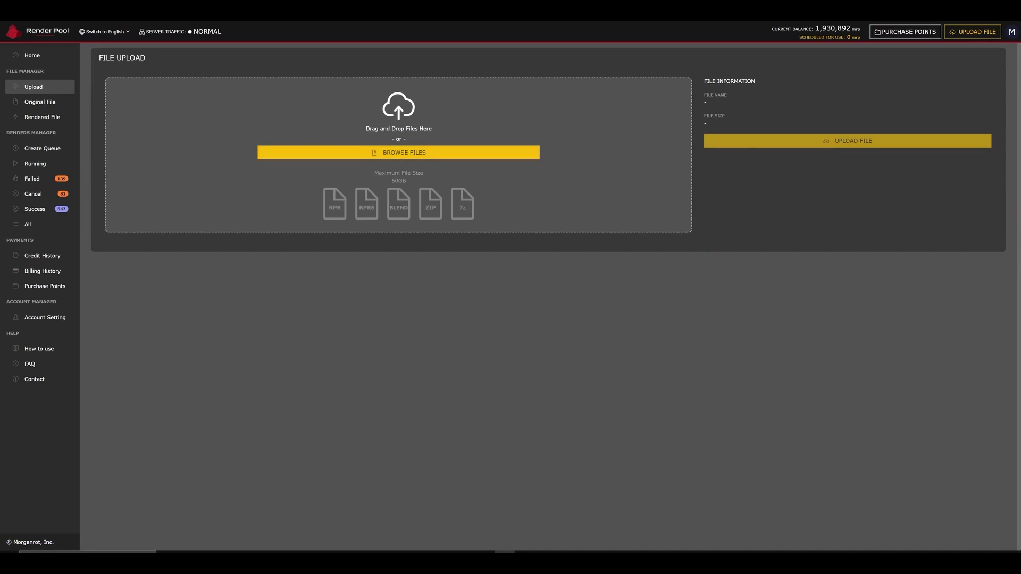
drag(461, 353, 386, 166)
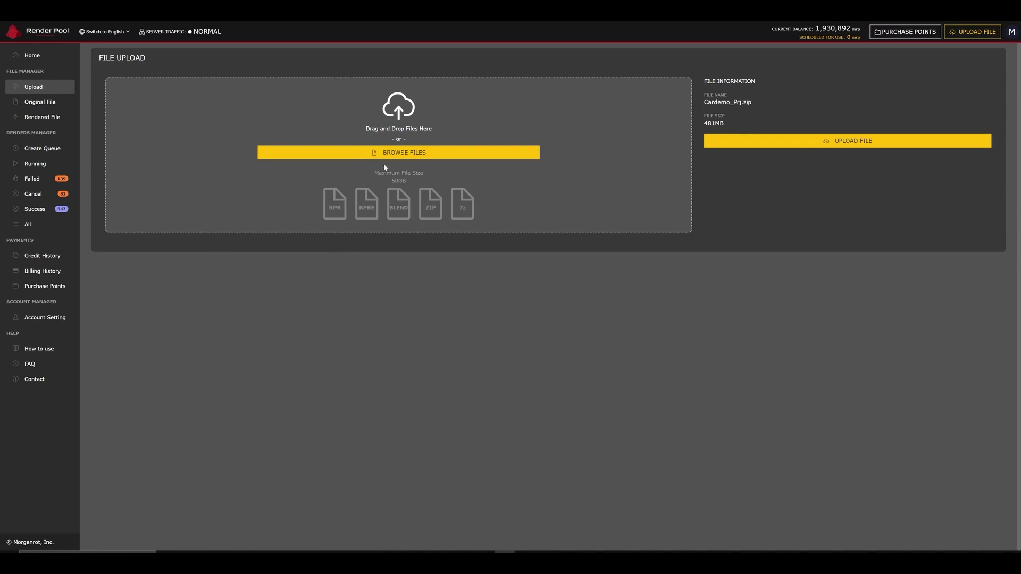
click(793, 141)
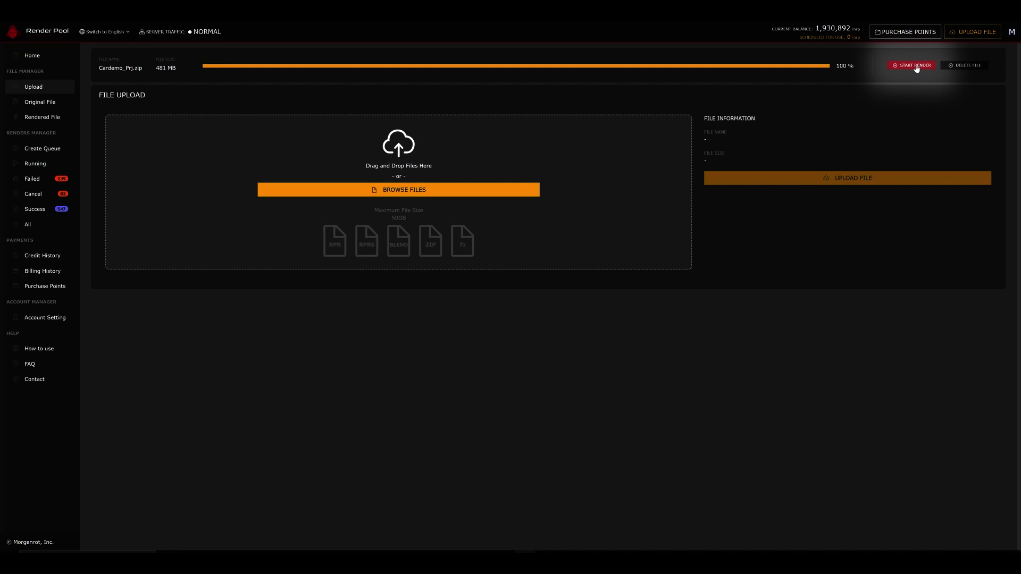
click(914, 66)
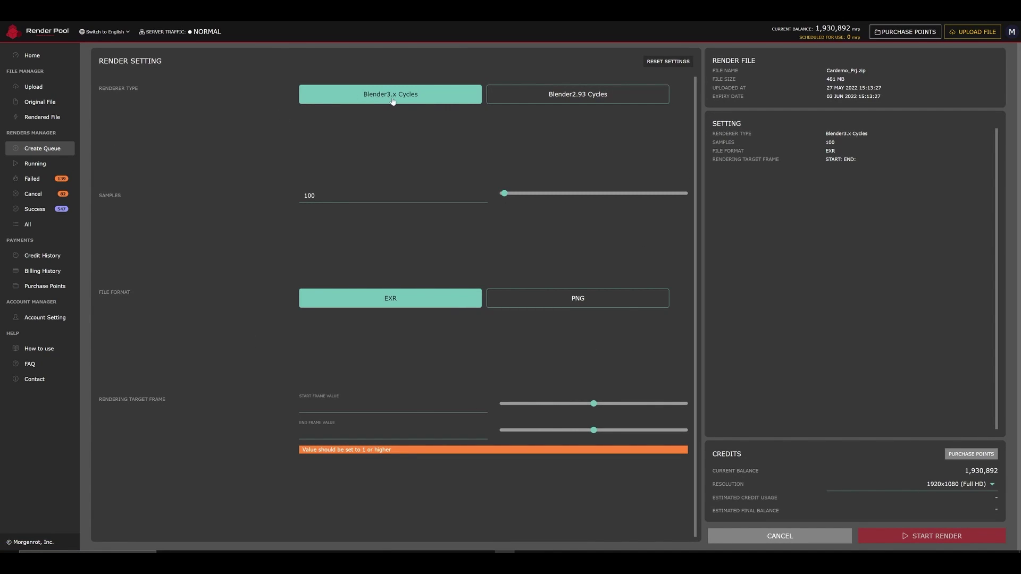
- Keep Blender3.x Cycles as the renderer and set samples to 256
click(586, 101)
click(433, 101)
key(ctrl+a)
text(256)
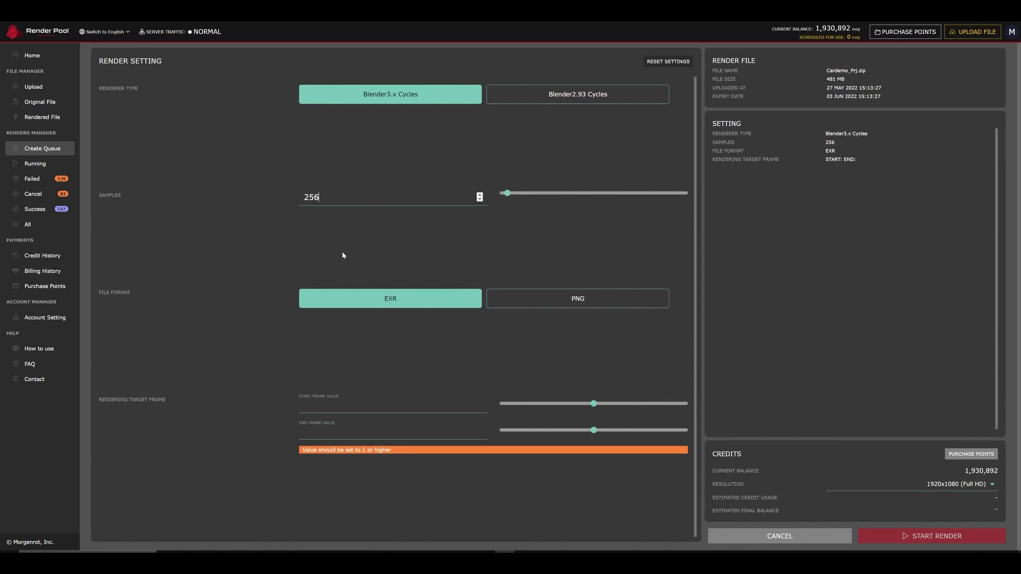
click(326, 254)
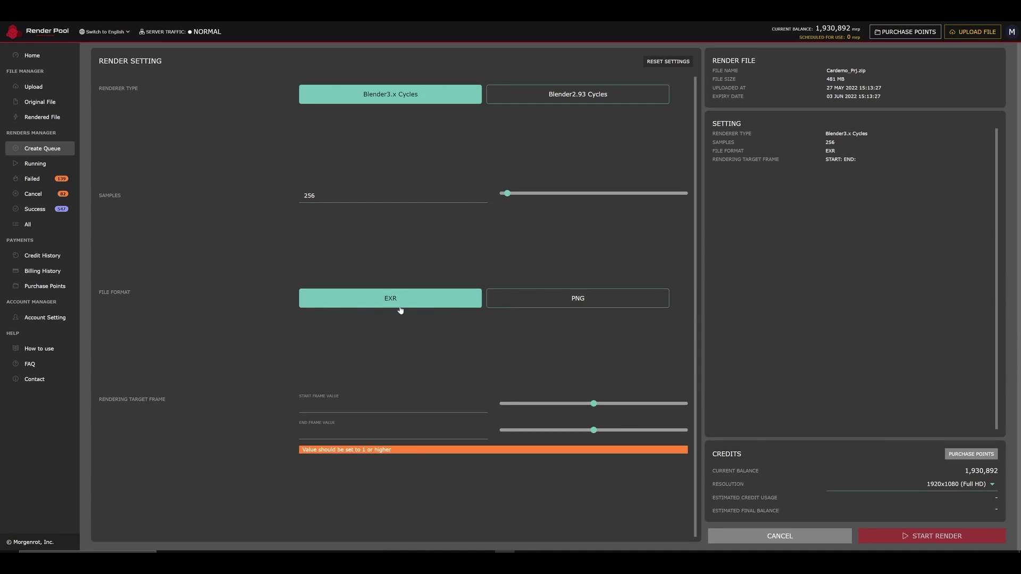
- Output PNG frames 1 to 120 at 1920x1080 and start the render
click(571, 308)
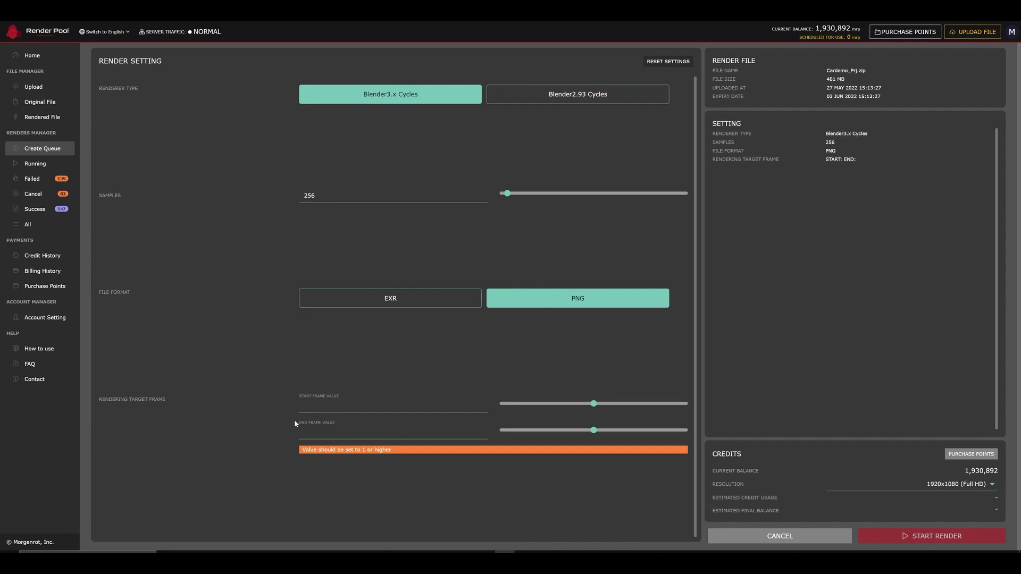
text(1)
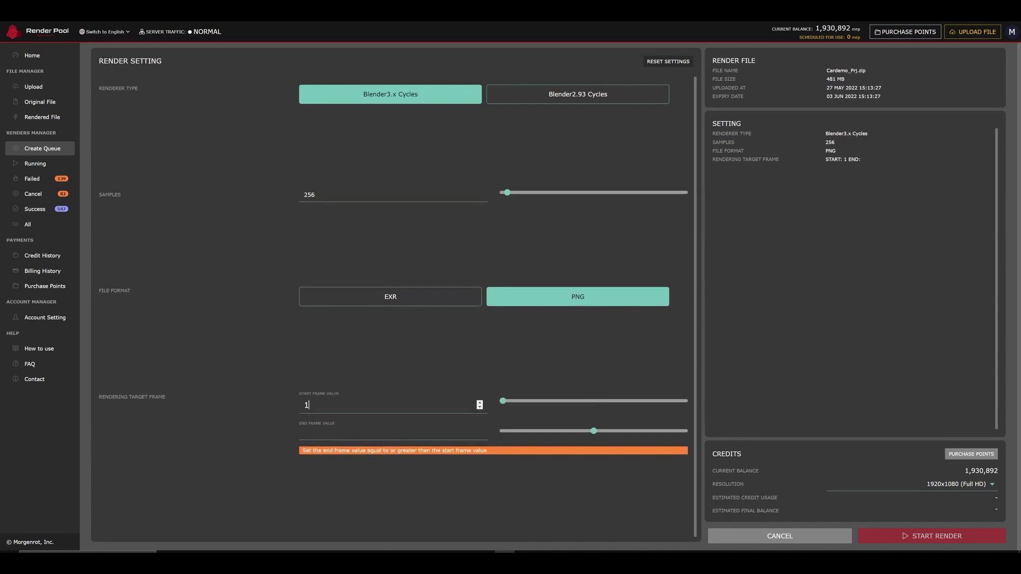
click(388, 433)
text(120)
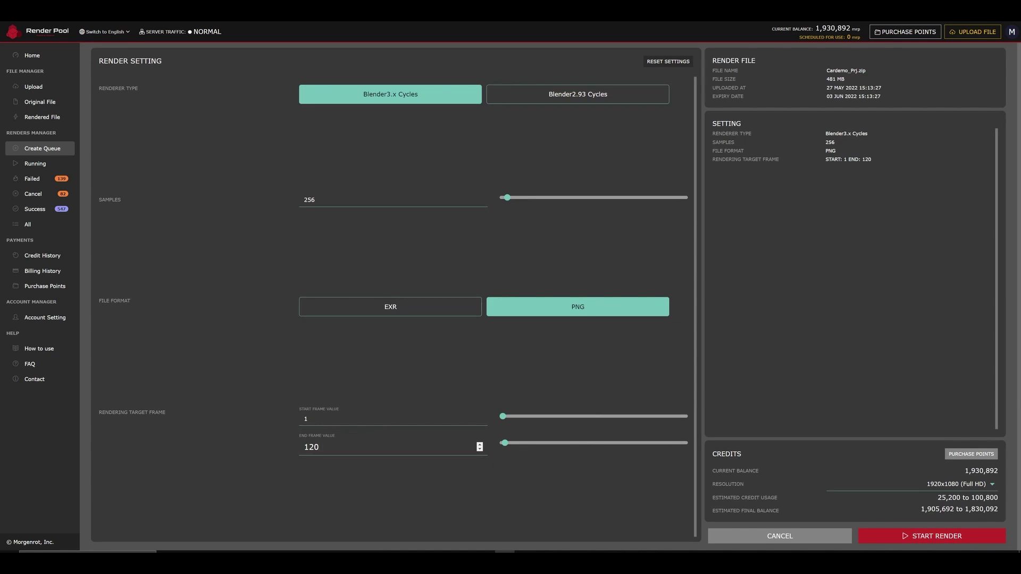
key(Tab)
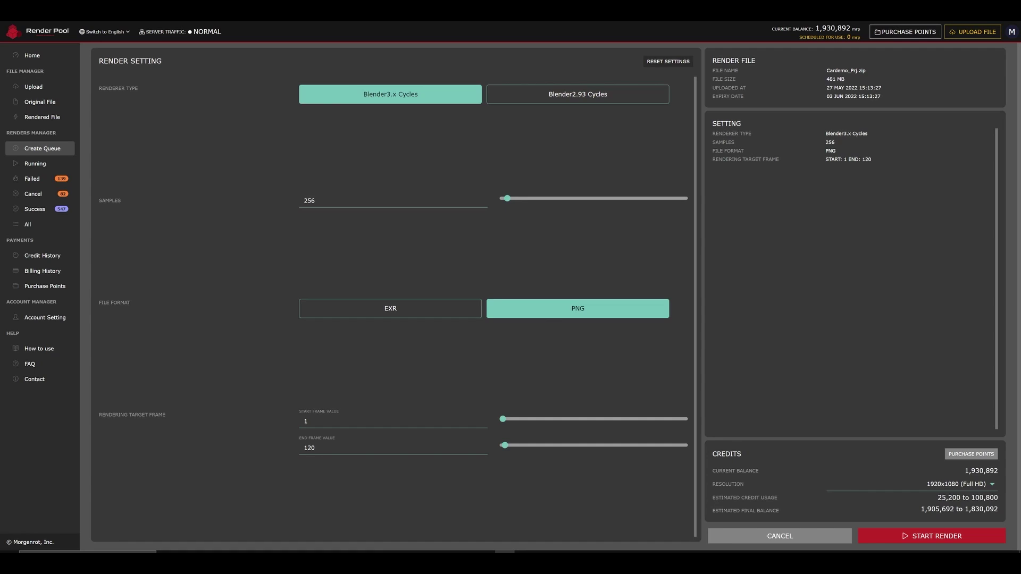
click(961, 484)
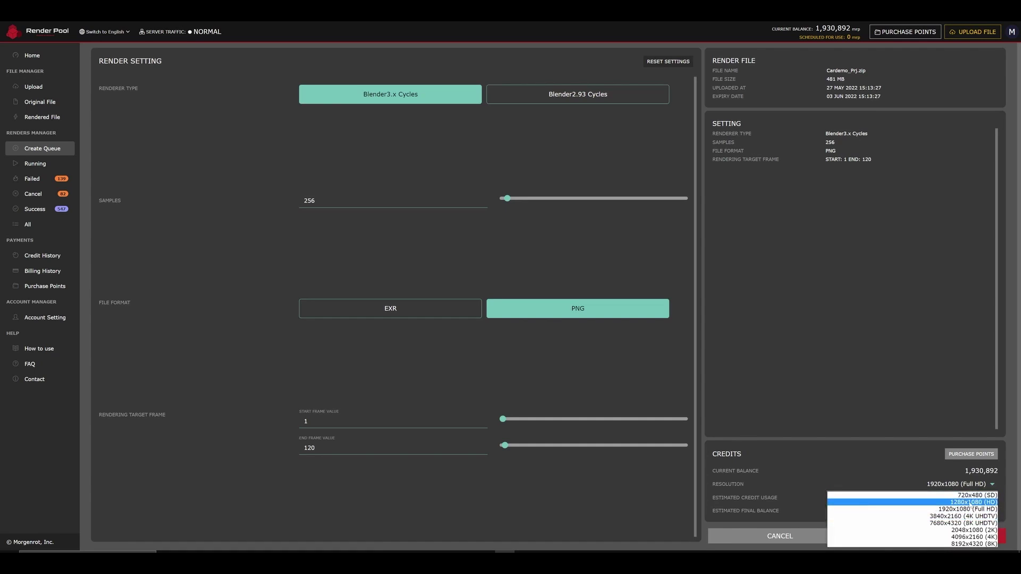
click(973, 509)
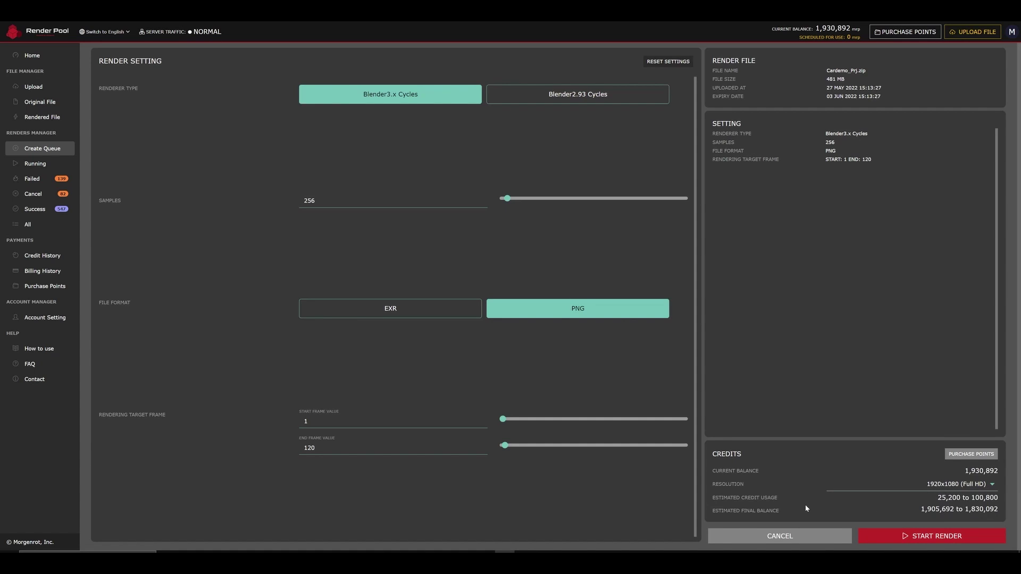
click(939, 542)
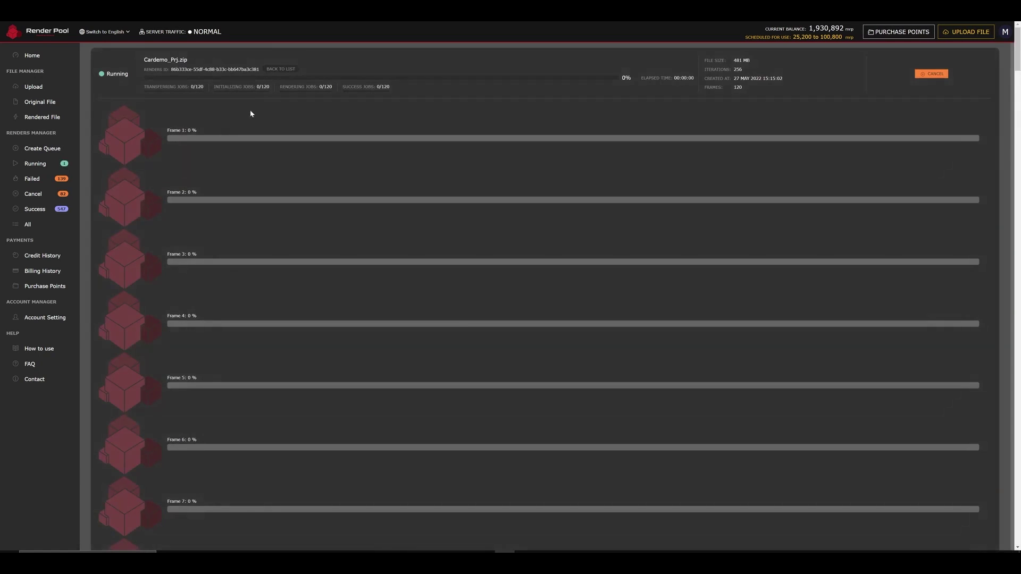
- Return to the job list and view the Cardemo_Prj.zip job's per-frame progress
click(270, 70)
click(275, 71)
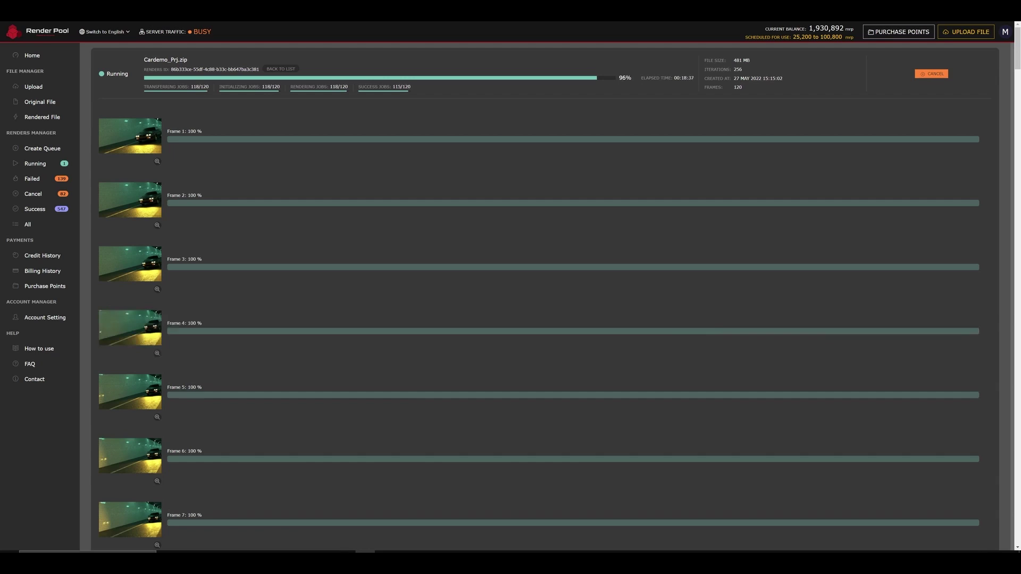
- Check Cardemo_Prj_rendered.zip's file details, then download its AOV outputs
click(930, 74)
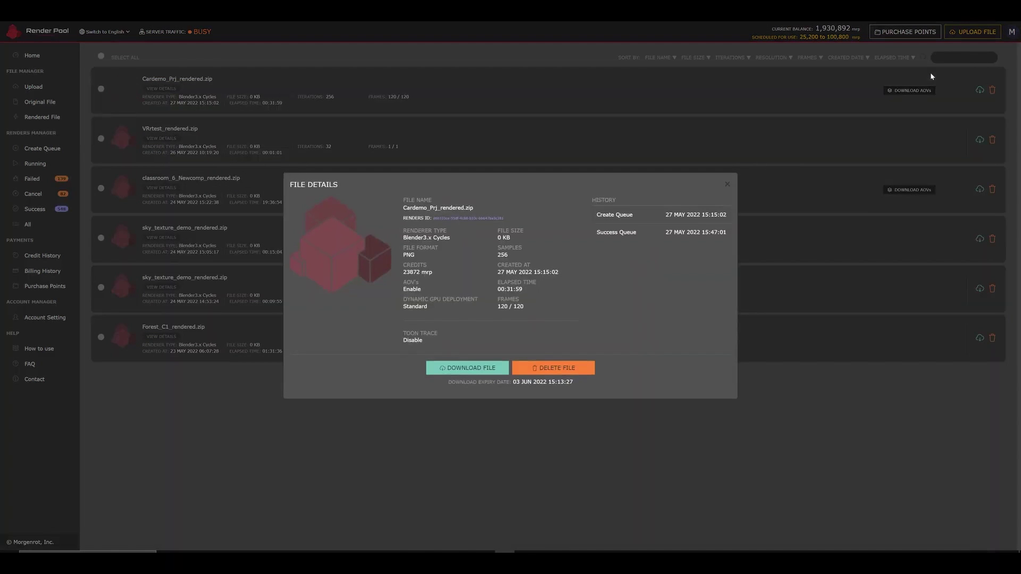
click(977, 94)
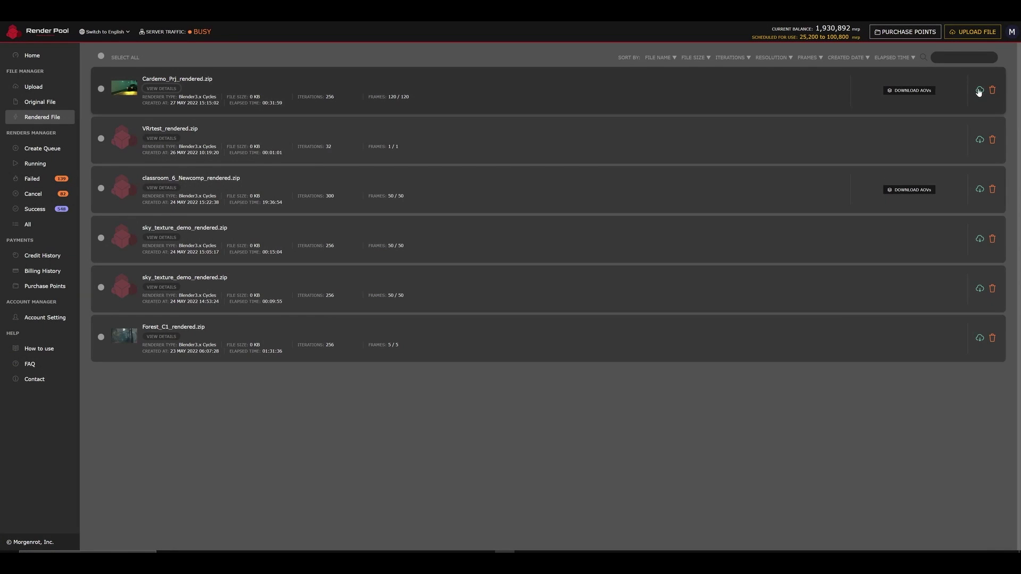
click(896, 93)
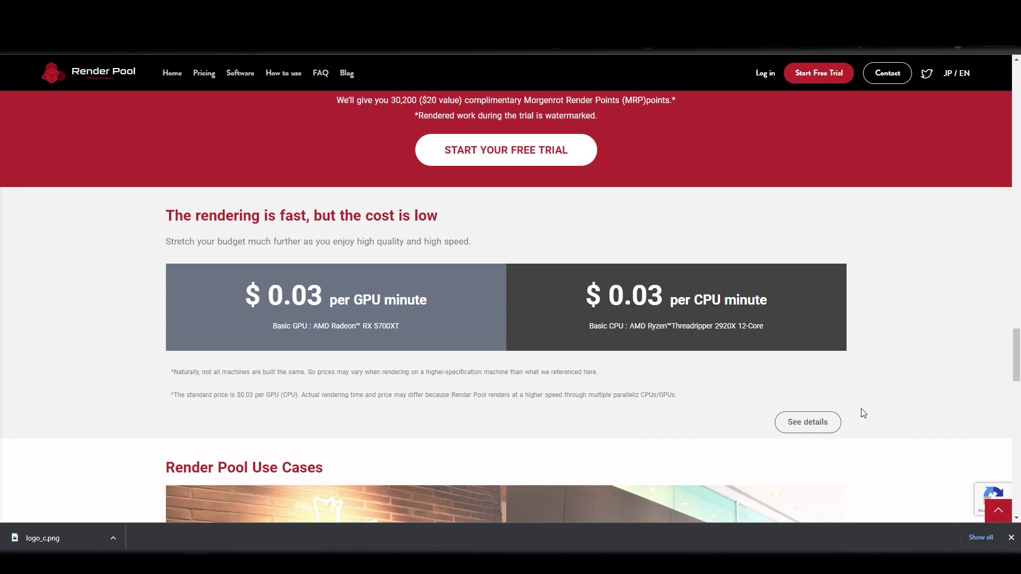
- Open the pricing details and scroll through plans, point prices, free trial and point usage
click(832, 423)
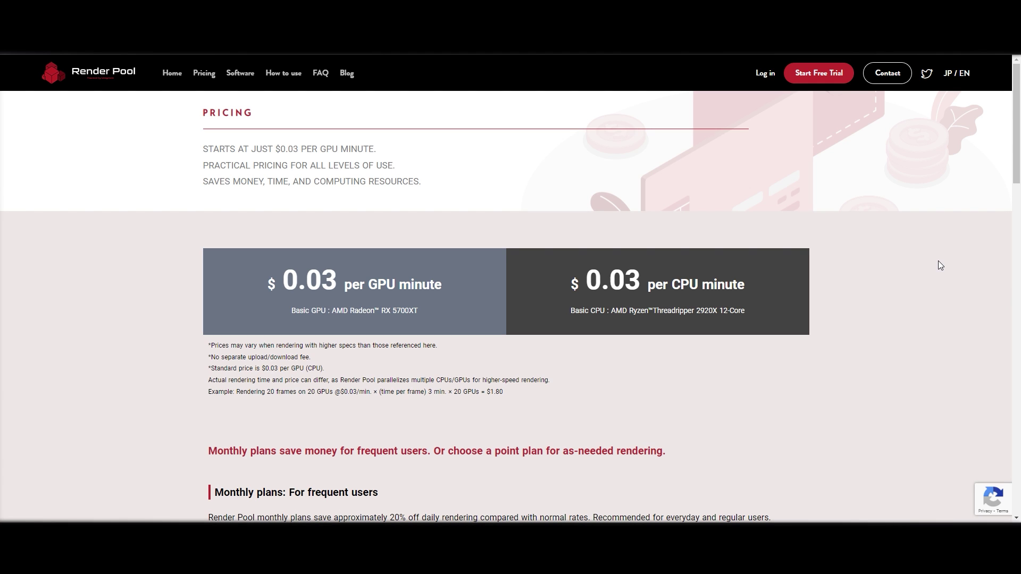
scroll(934, 261, down, 6)
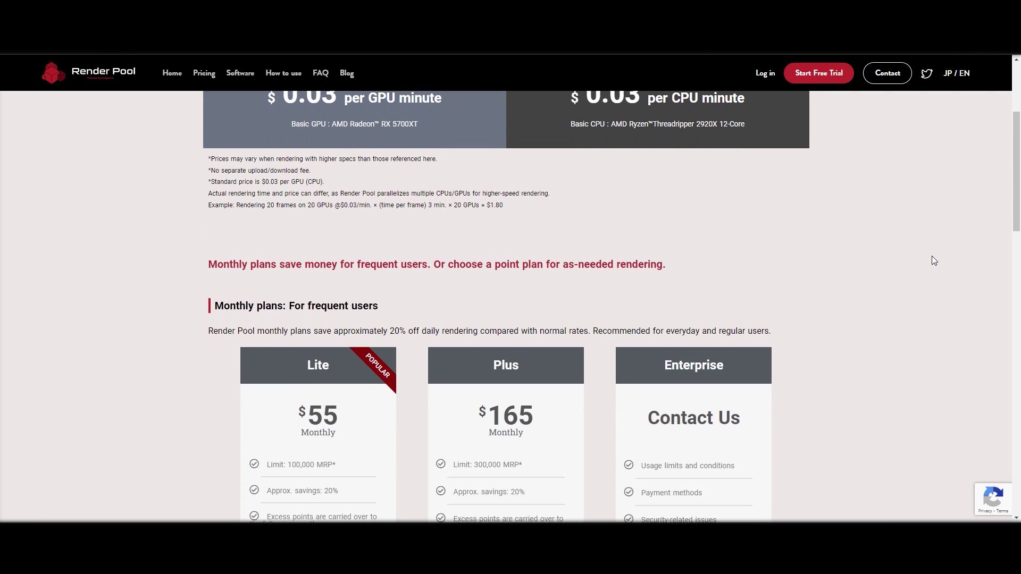
scroll(934, 260, down, 1)
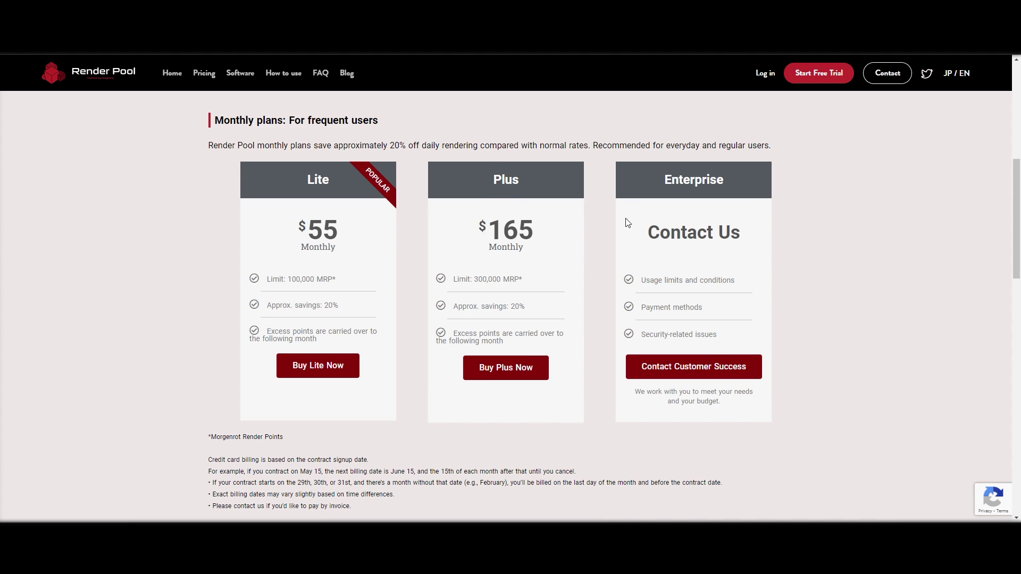
scroll(866, 322, down, 7)
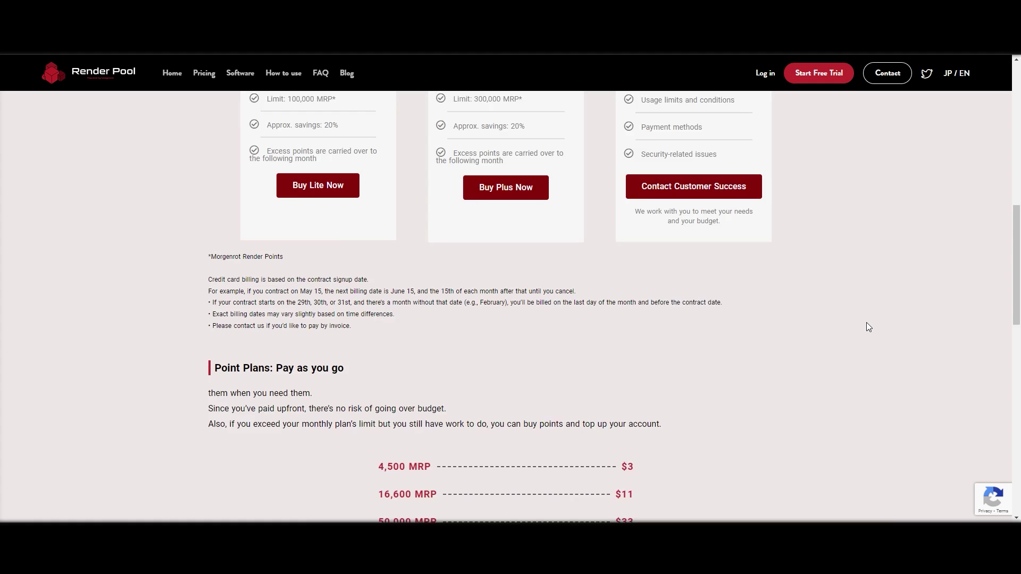
scroll(868, 326, down, 2)
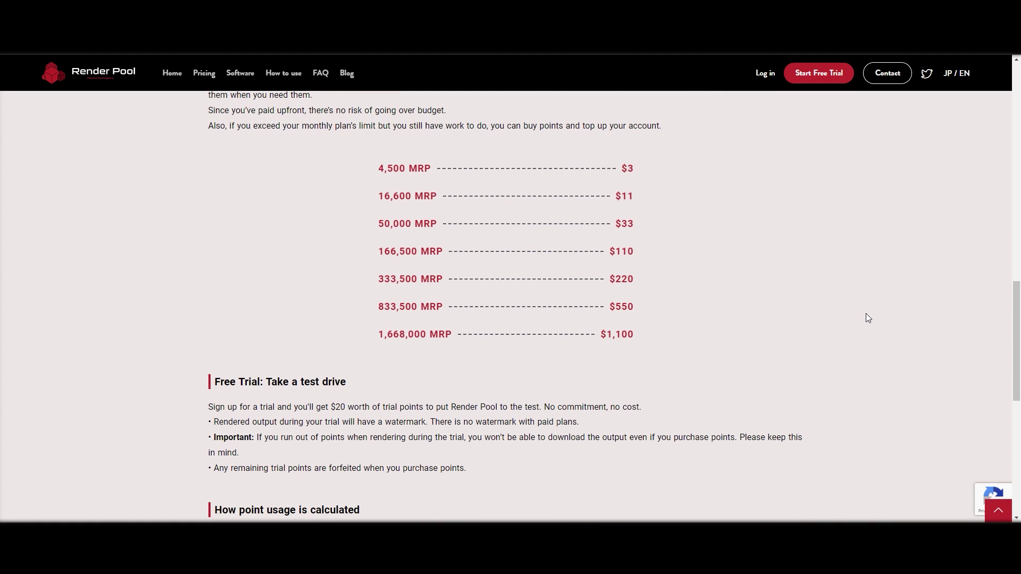
scroll(868, 318, down, 4)
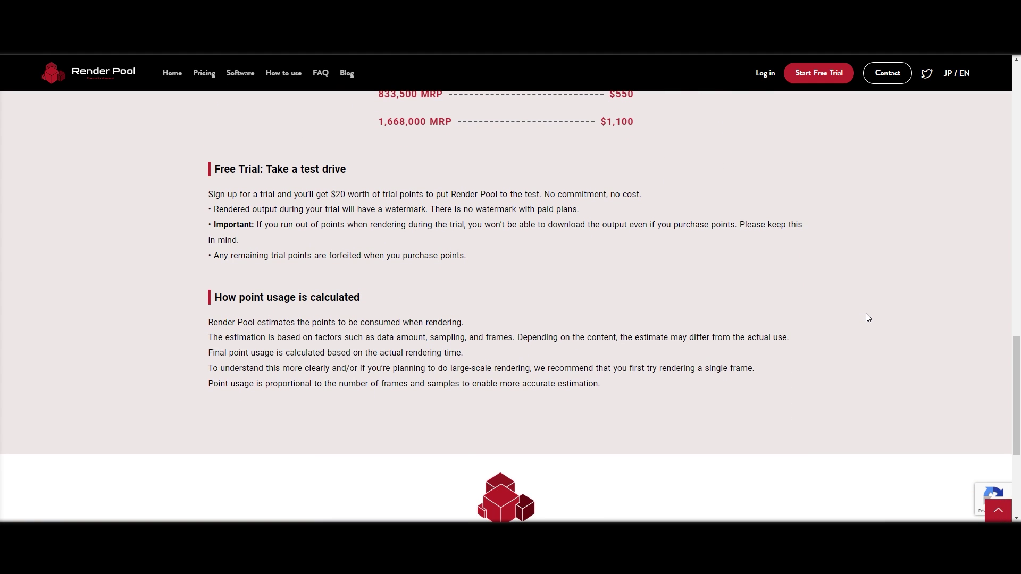